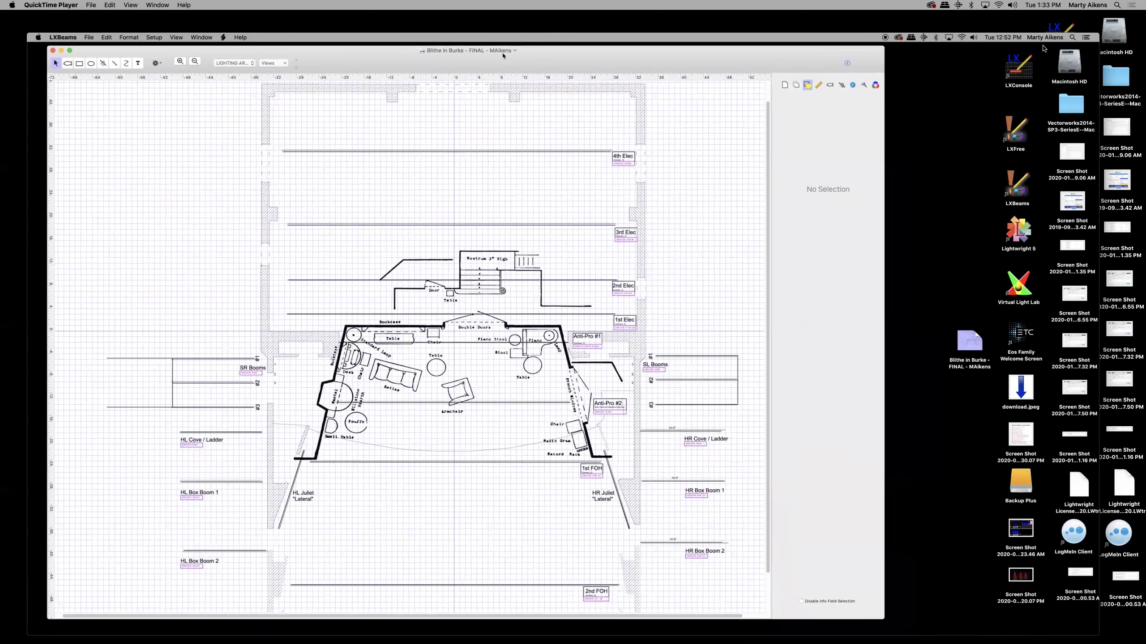
Show the Layers panel listing Light Plot, the Magic Sheet layers, Lighting Areas, Lighting Positions and Groundplan
{"action": "left_click", "coordinate": [89, 38]}
{"action": "mouse_move", "coordinate": [114, 75]}
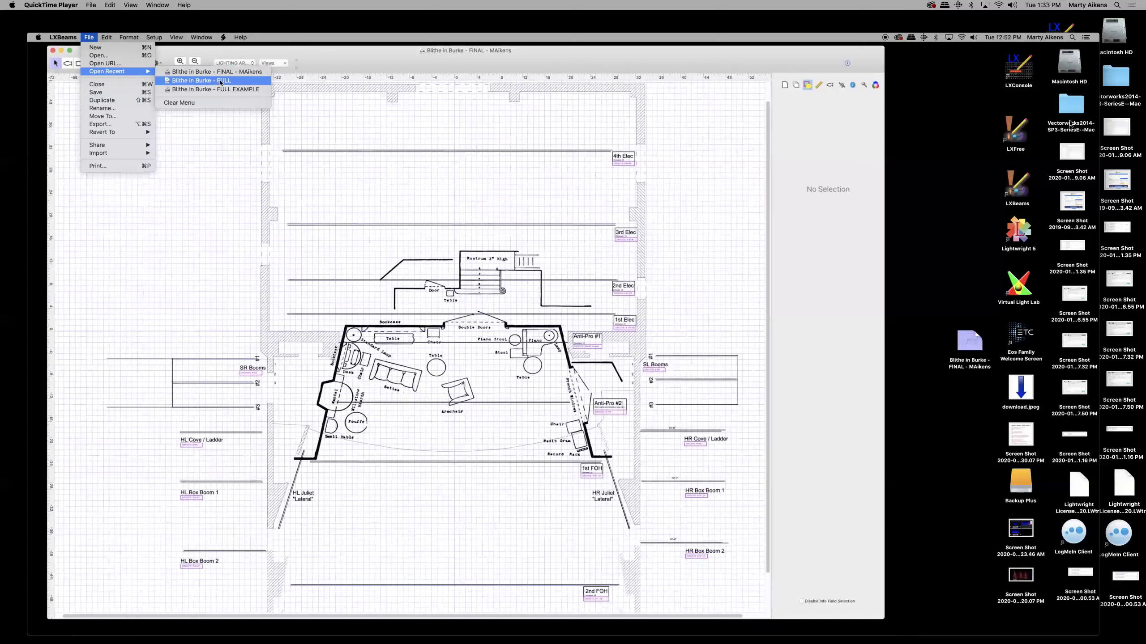
{"action": "mouse_move", "coordinate": [1010, 595]}
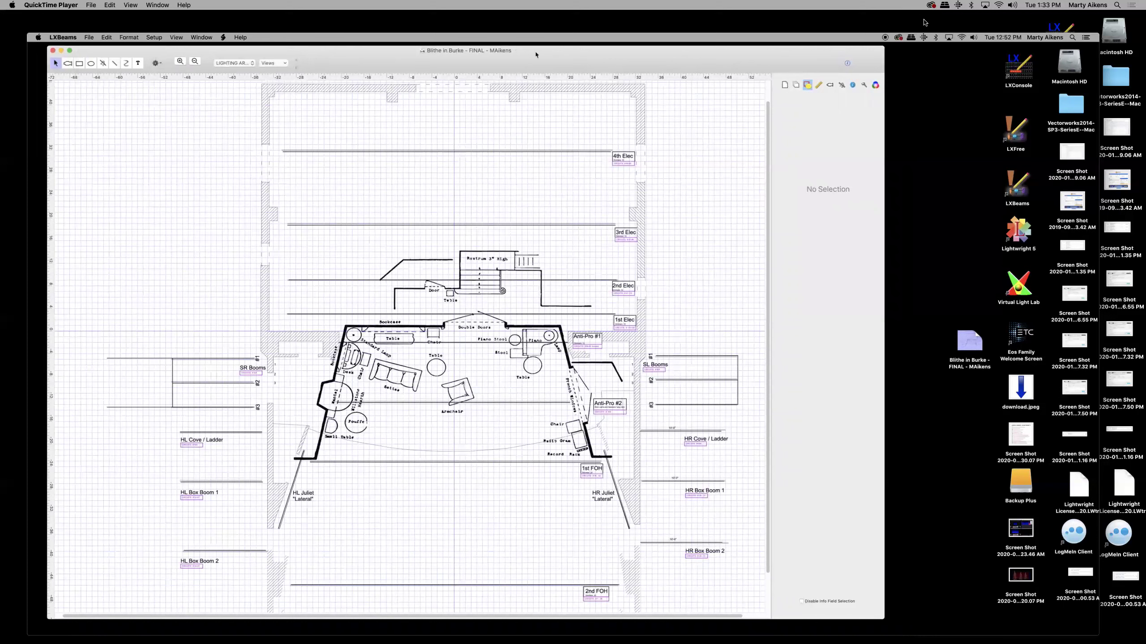
{"action": "left_click", "coordinate": [797, 87]}
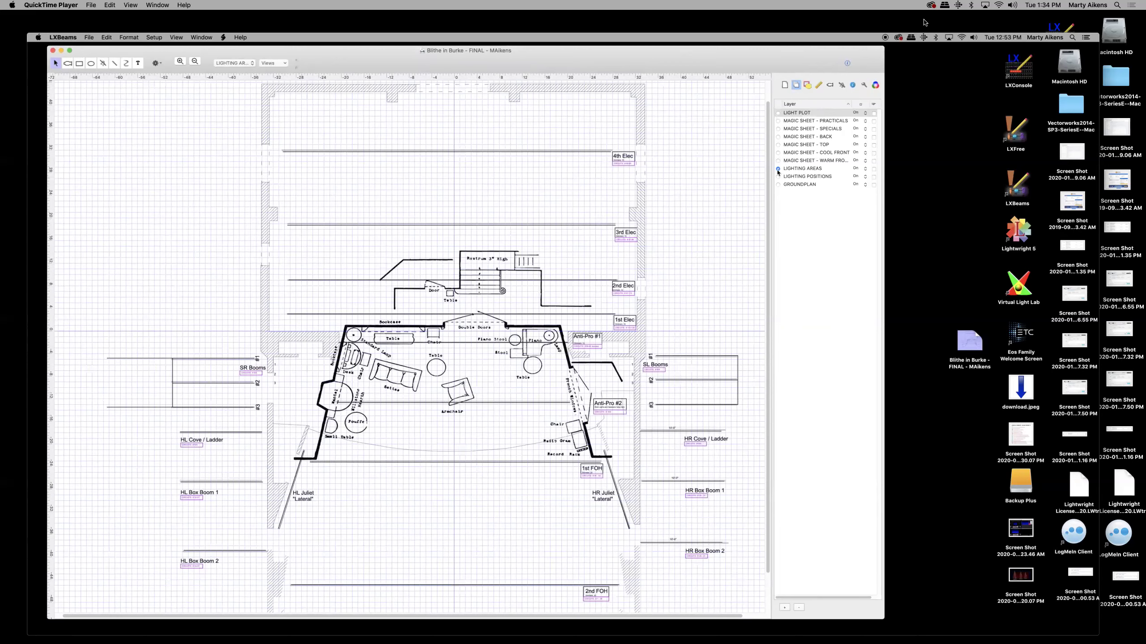
Activate GROUNDPLAN, then LIGHT PLOT, and turn MAGIC SHEET - PRACTICALS visibility Off
{"action": "left_click", "coordinate": [777, 185]}
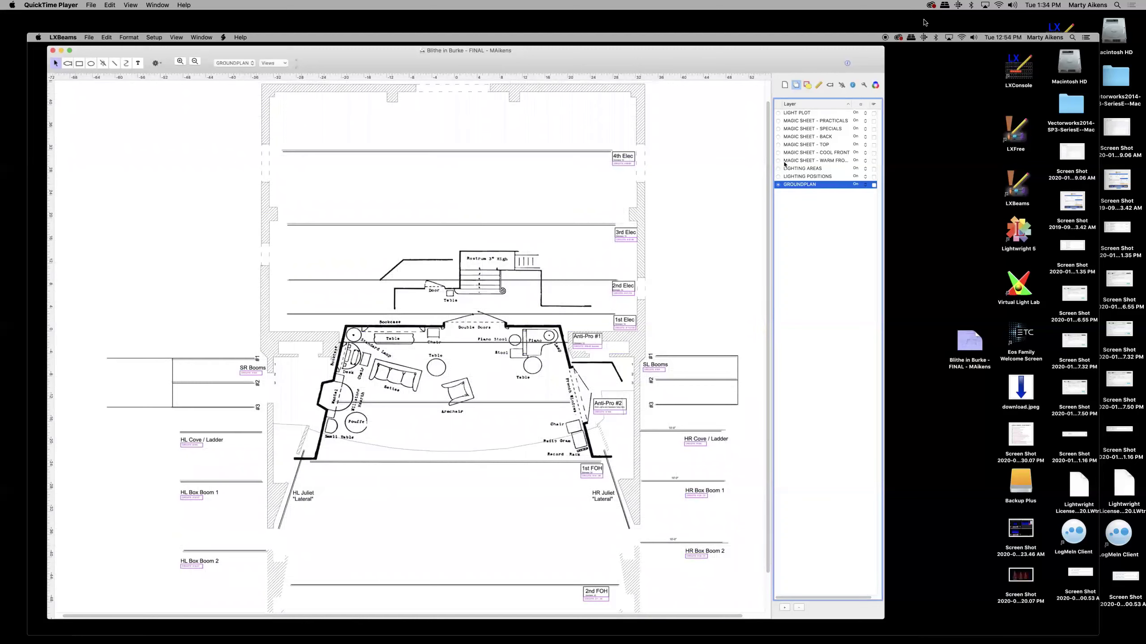
{"action": "left_click", "coordinate": [780, 114]}
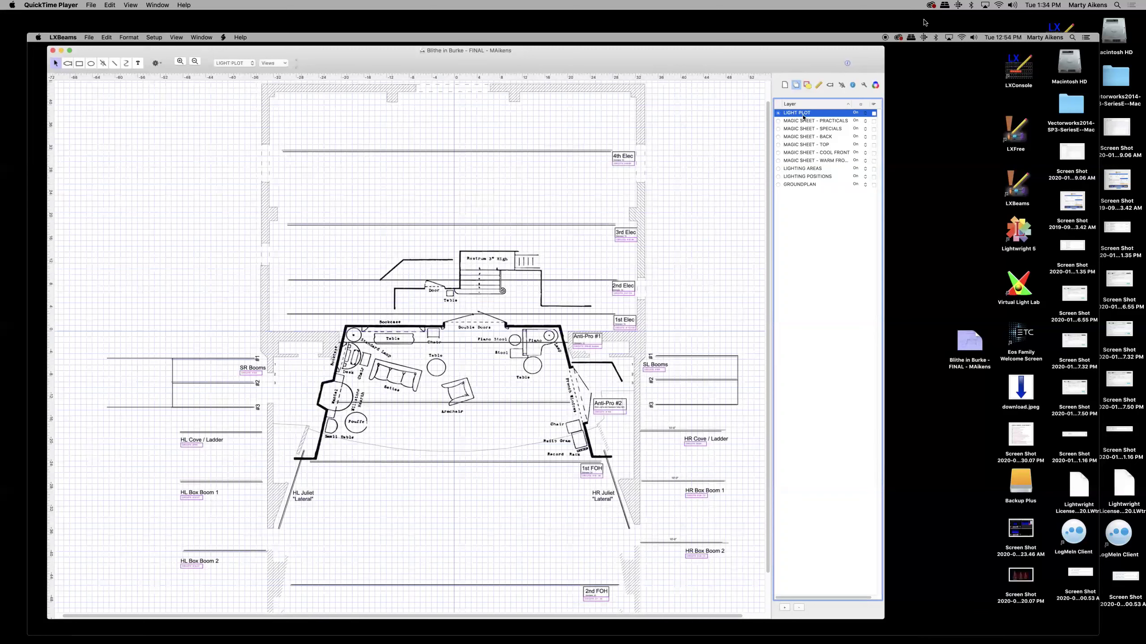
{"action": "left_click", "coordinate": [865, 123]}
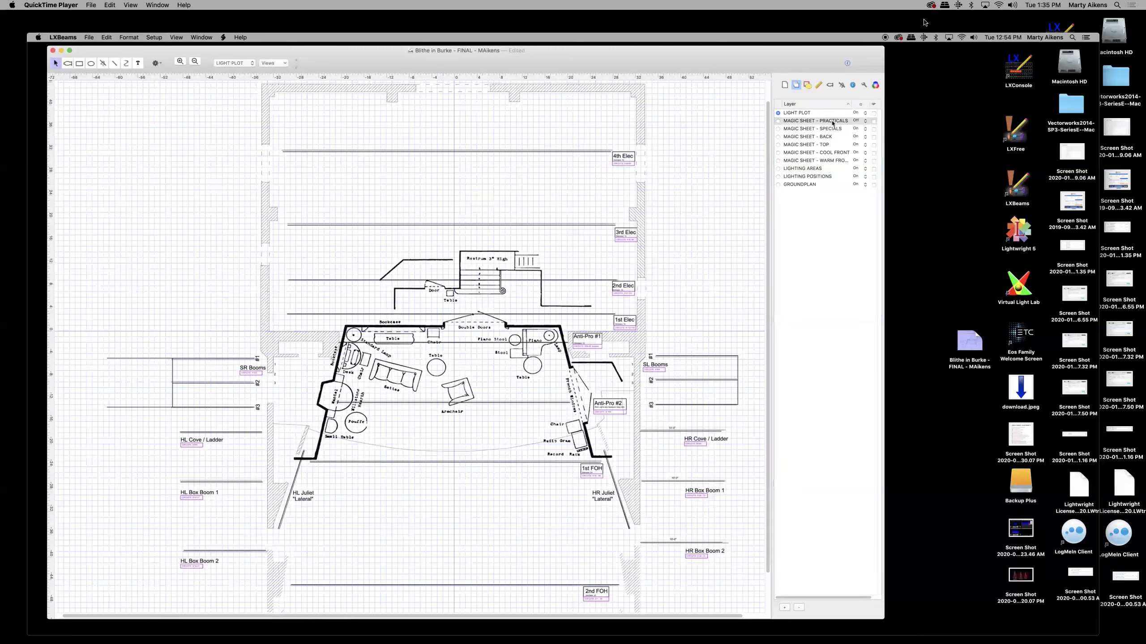
Turn Off the SPECIALS, BACK, TOP, COOL FRONT and WARM FRONT magic sheet layers
{"action": "left_click", "coordinate": [864, 130]}
{"action": "left_click", "coordinate": [860, 137]}
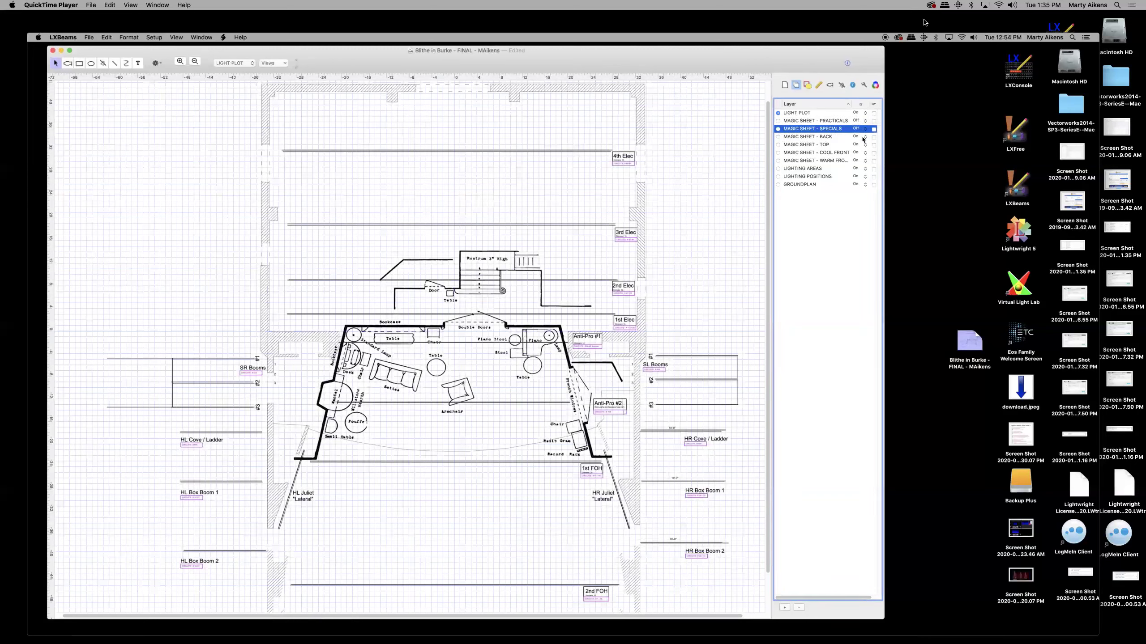
{"action": "left_click", "coordinate": [864, 137]}
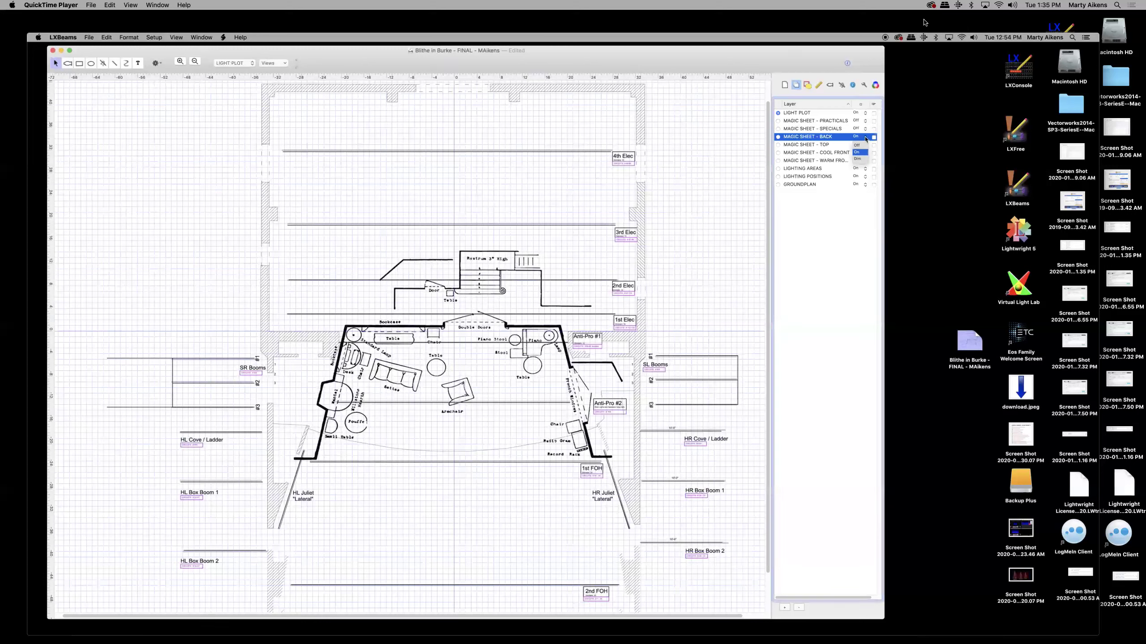
{"action": "left_click", "coordinate": [863, 147]}
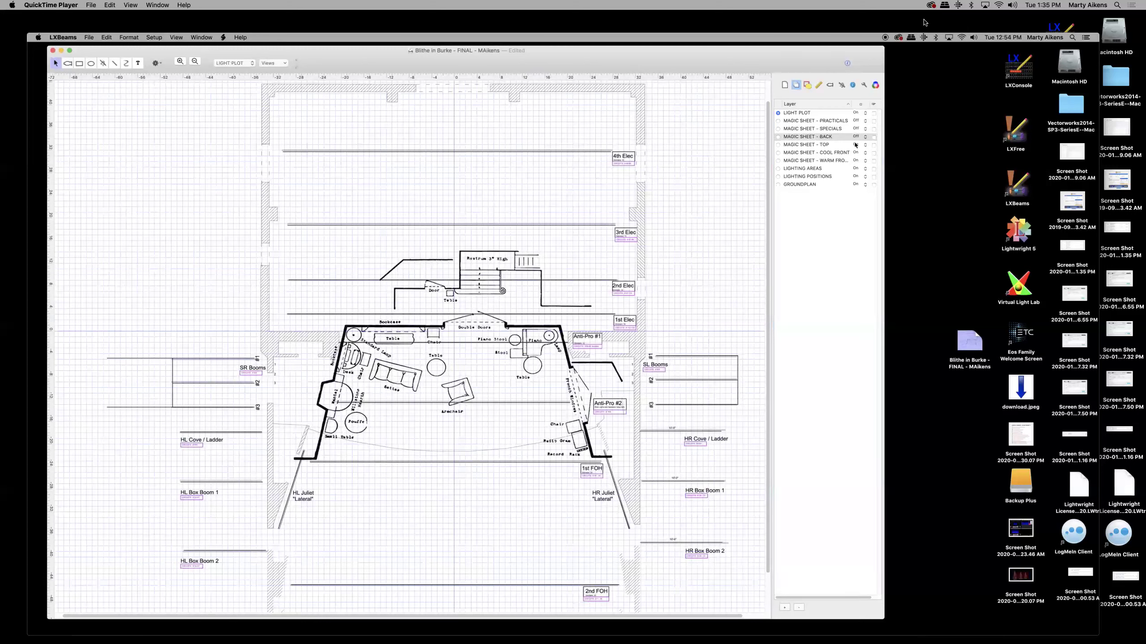
{"action": "left_click", "coordinate": [864, 146]}
{"action": "left_click", "coordinate": [859, 154]}
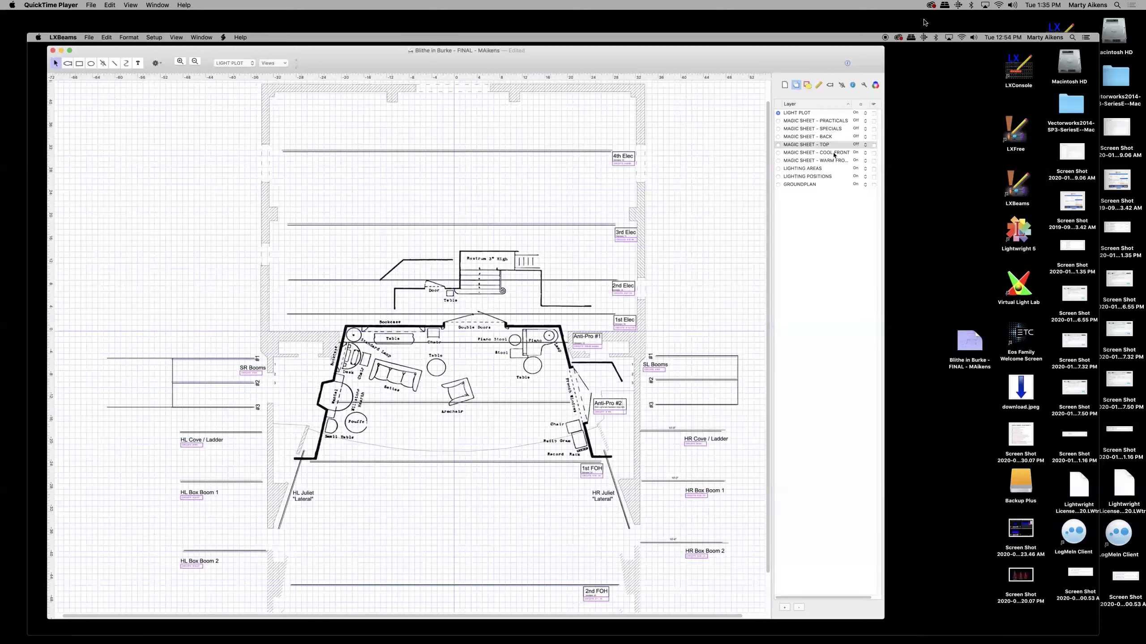
{"action": "left_click", "coordinate": [865, 153]}
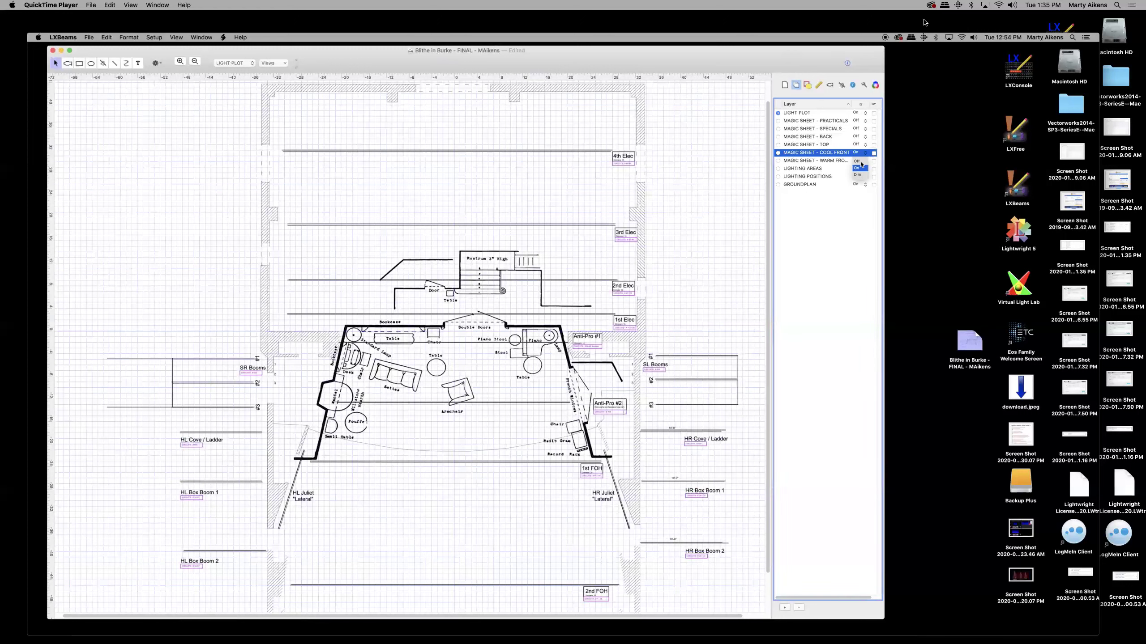
{"action": "left_click", "coordinate": [859, 161]}
{"action": "left_click", "coordinate": [866, 161]}
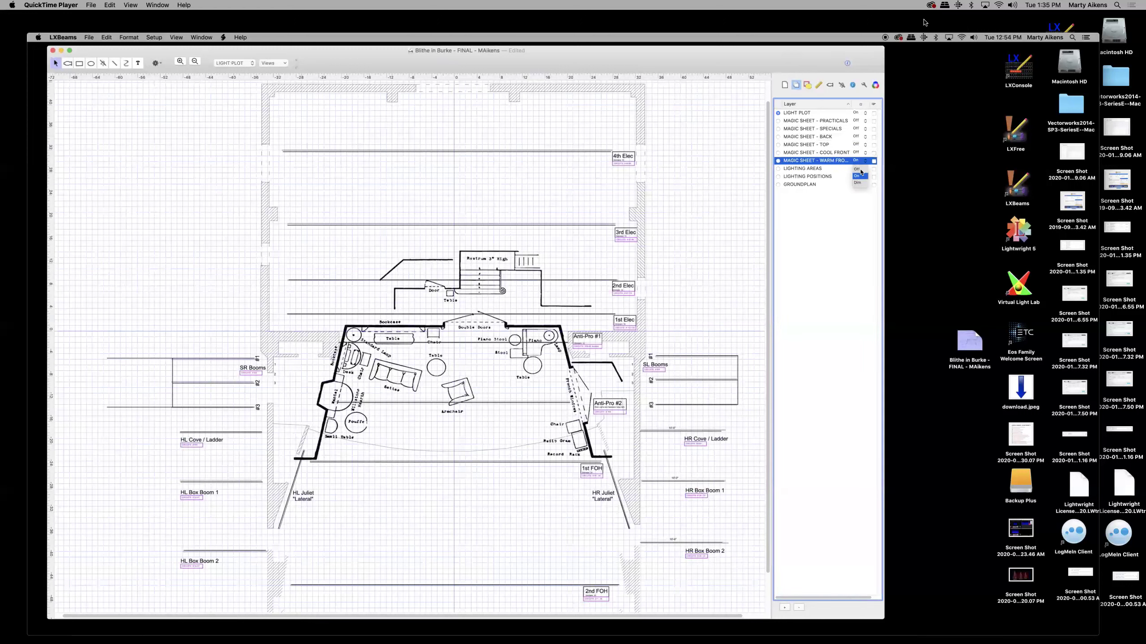
{"action": "left_click", "coordinate": [859, 169]}
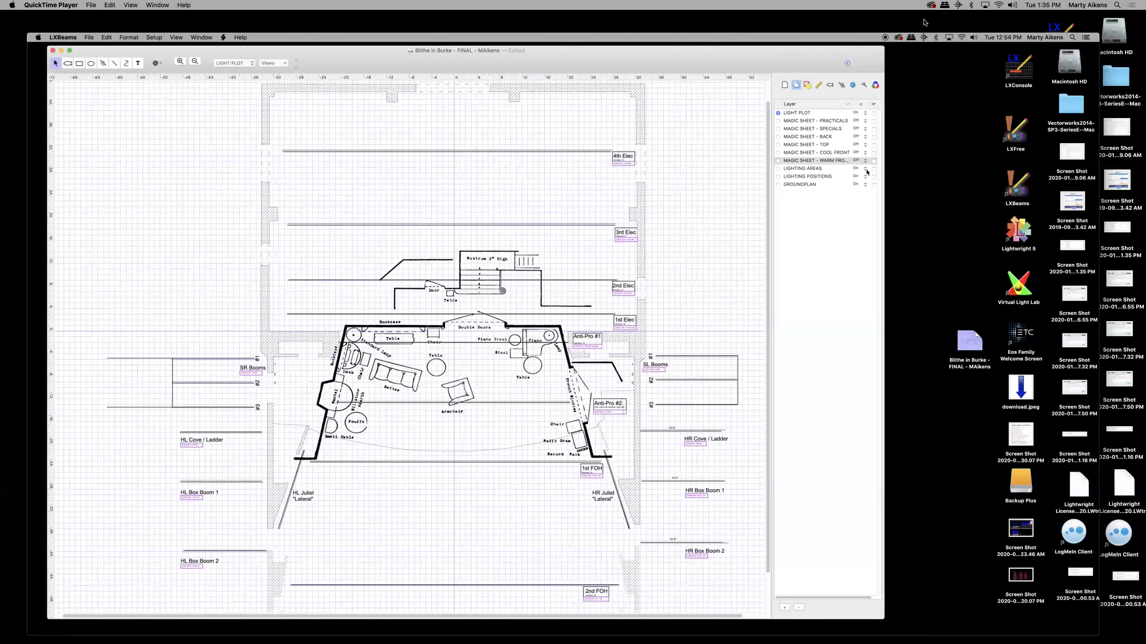
Turn Off the LIGHTING AREAS and GROUNDPLAN layers, leaving only pipe and boom lines
{"action": "left_click", "coordinate": [865, 169]}
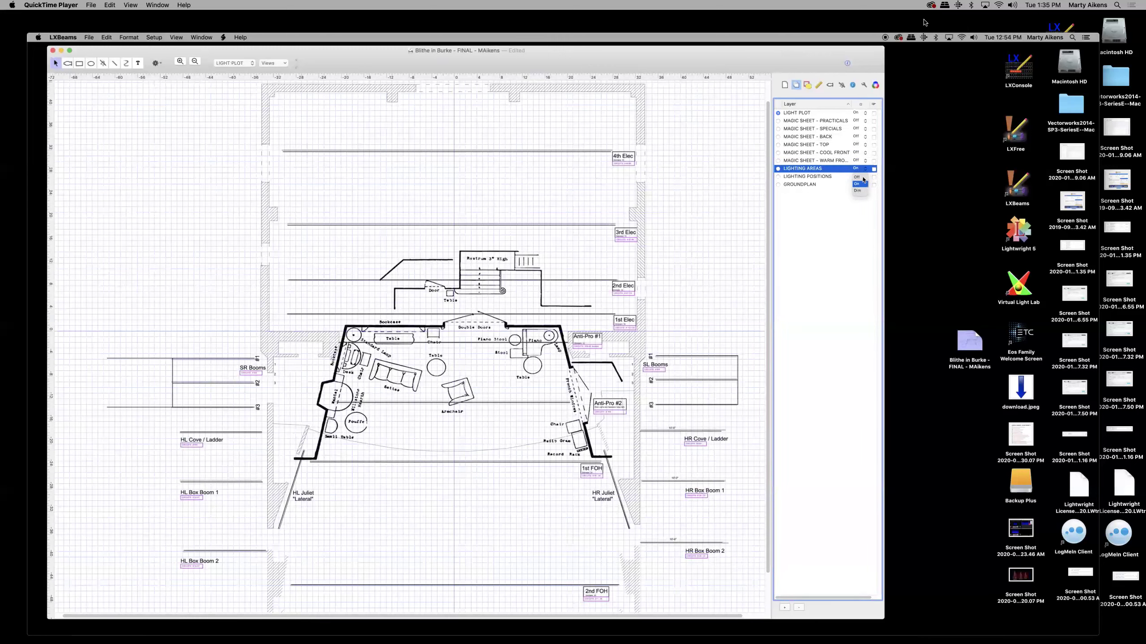
{"action": "left_click", "coordinate": [862, 177]}
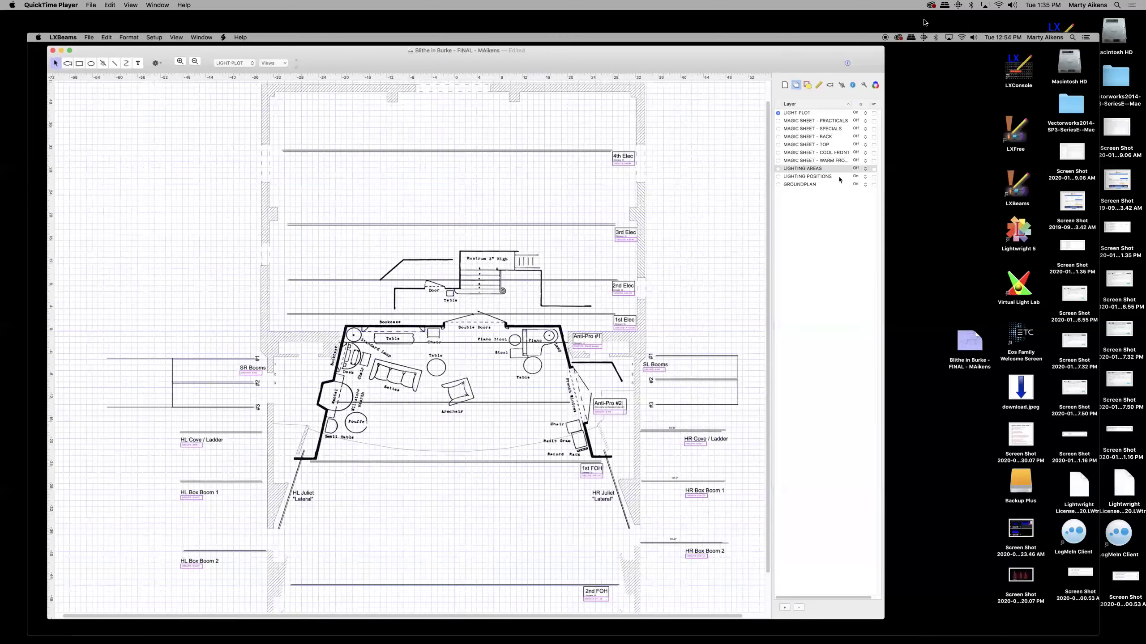
{"action": "left_click", "coordinate": [865, 185]}
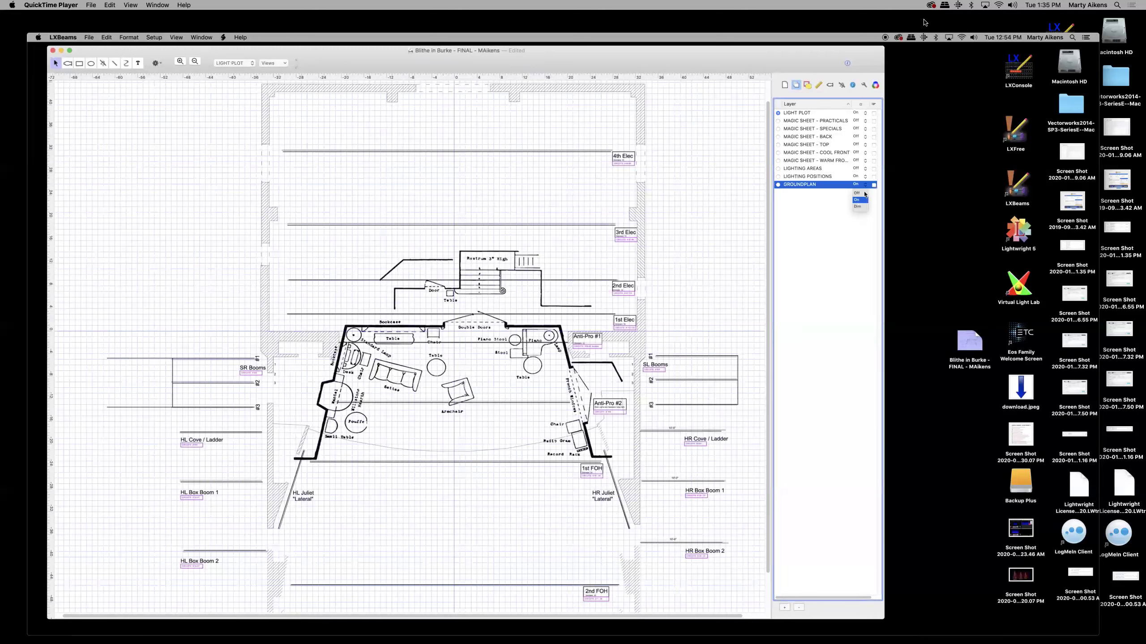
{"action": "left_click", "coordinate": [863, 194]}
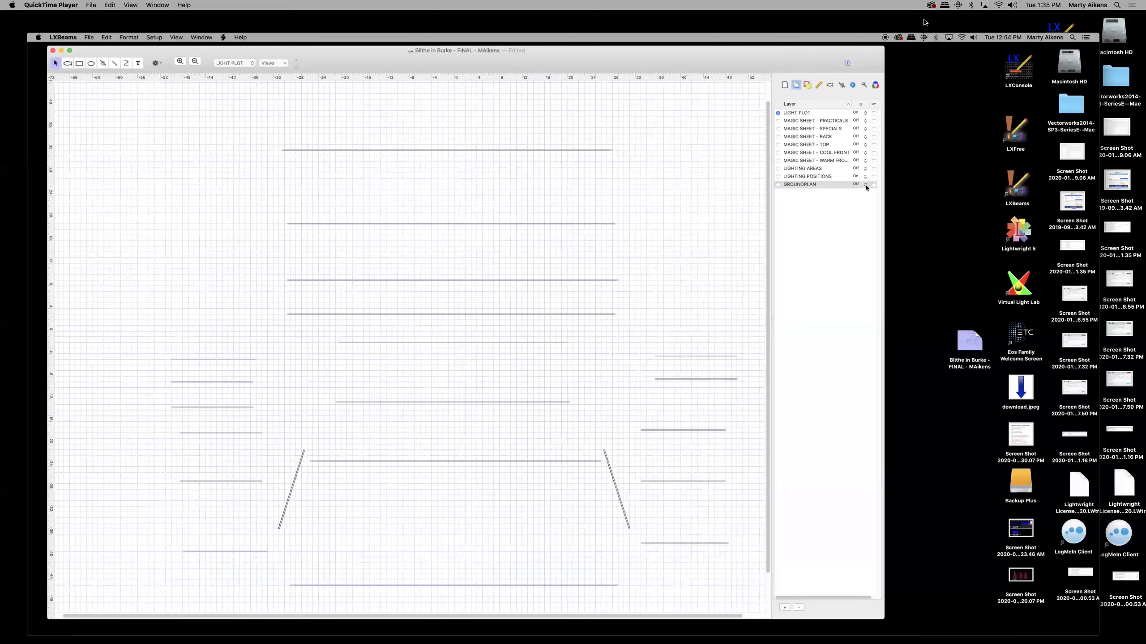
Set GROUNDPLAN back On, and toggle LIGHTING POSITIONS Off then On again
{"action": "left_click", "coordinate": [866, 185]}
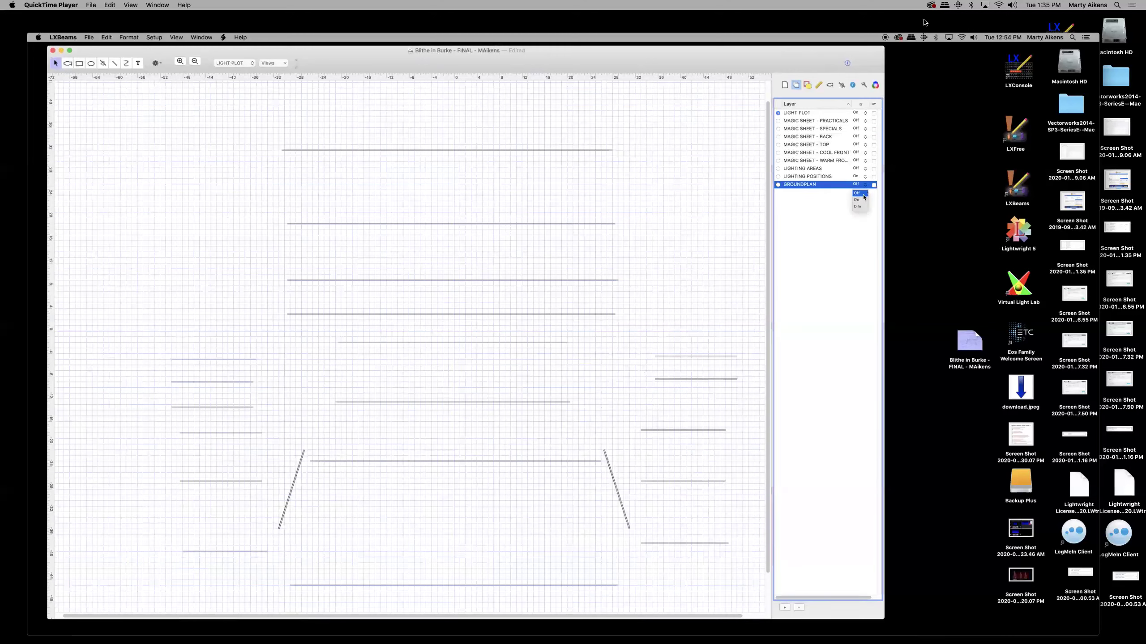
{"action": "left_click", "coordinate": [864, 201]}
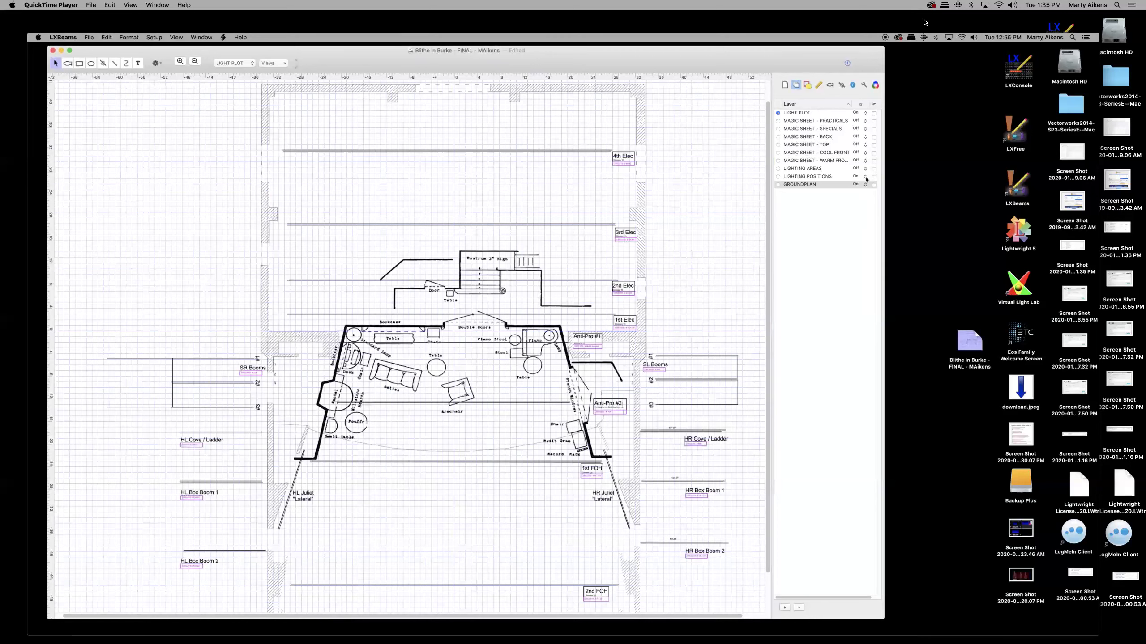
{"action": "left_click", "coordinate": [865, 179]}
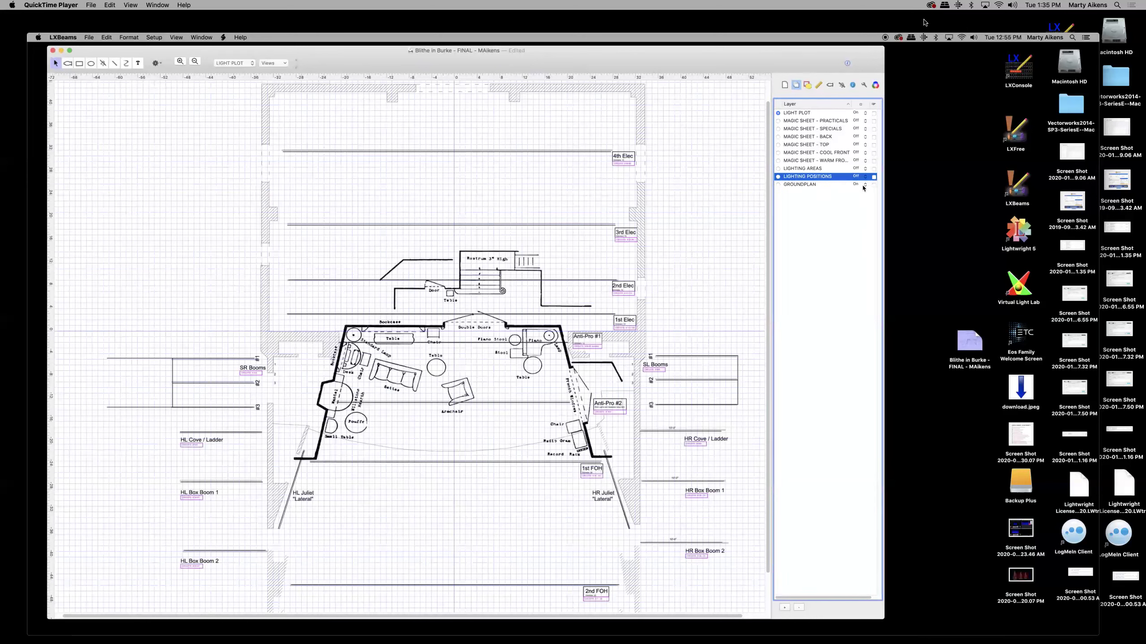
{"action": "left_click", "coordinate": [862, 188]}
{"action": "left_click", "coordinate": [865, 177]}
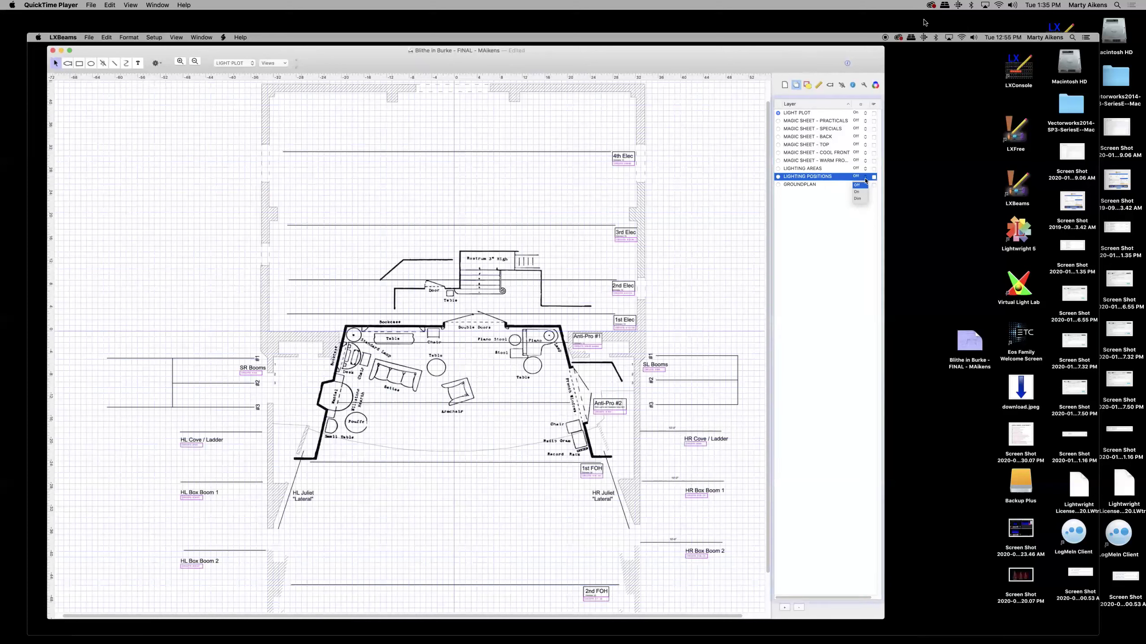
{"action": "left_click", "coordinate": [861, 193]}
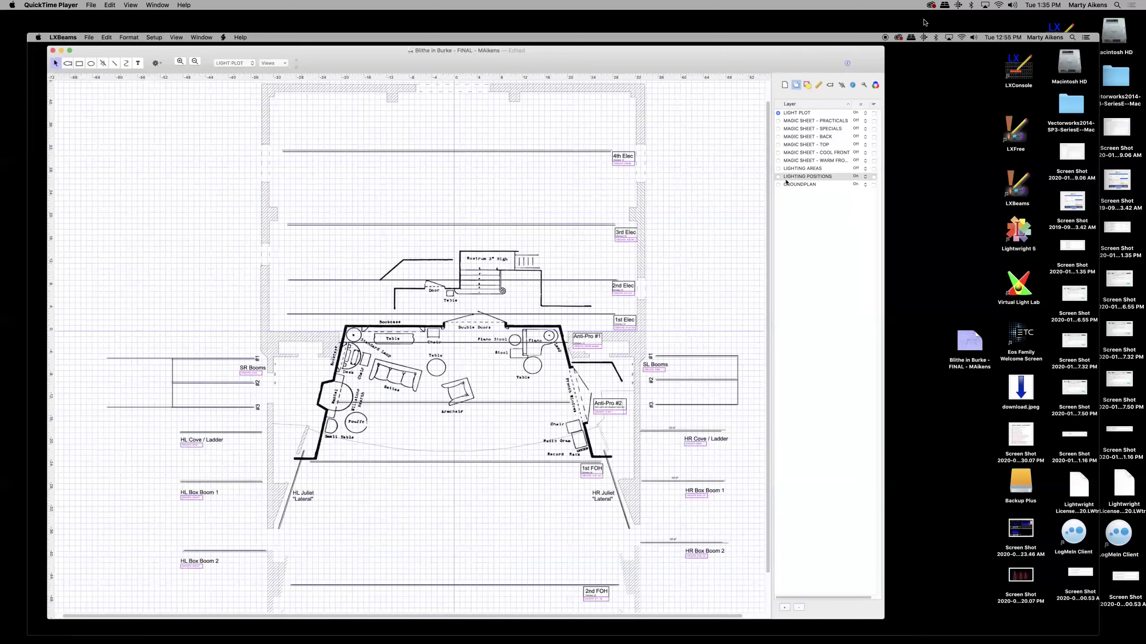
Lock LIGHTING POSITIONS, make LIGHT PLOT the active layer, and minimize the FINAL plot window
{"action": "left_click", "coordinate": [874, 177]}
{"action": "left_click", "coordinate": [779, 170]}
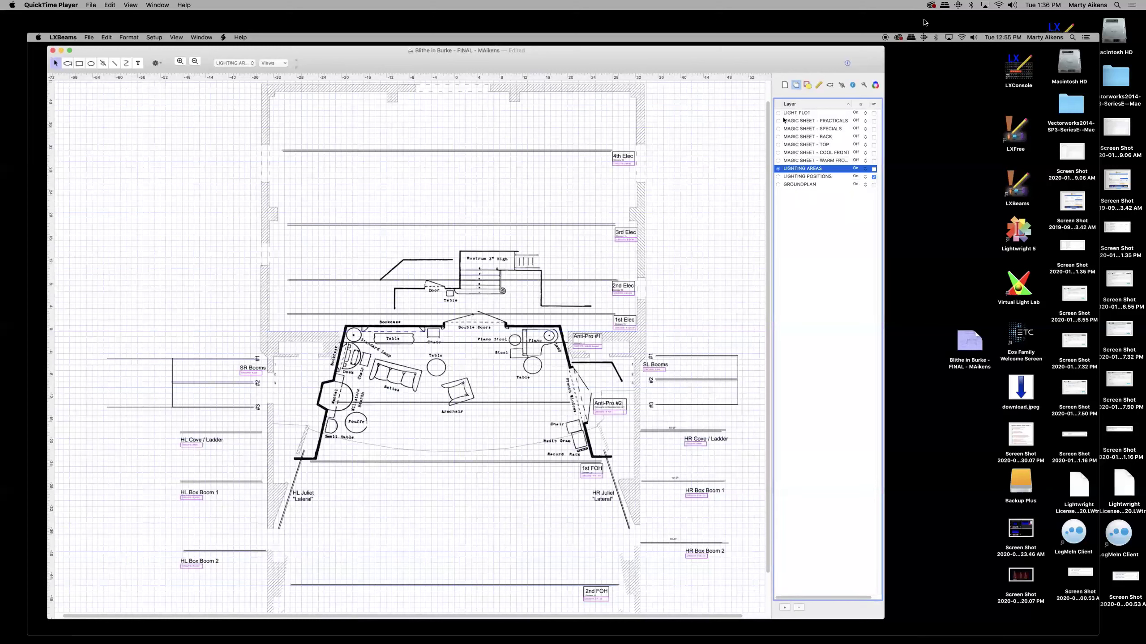
{"action": "left_click", "coordinate": [864, 114]}
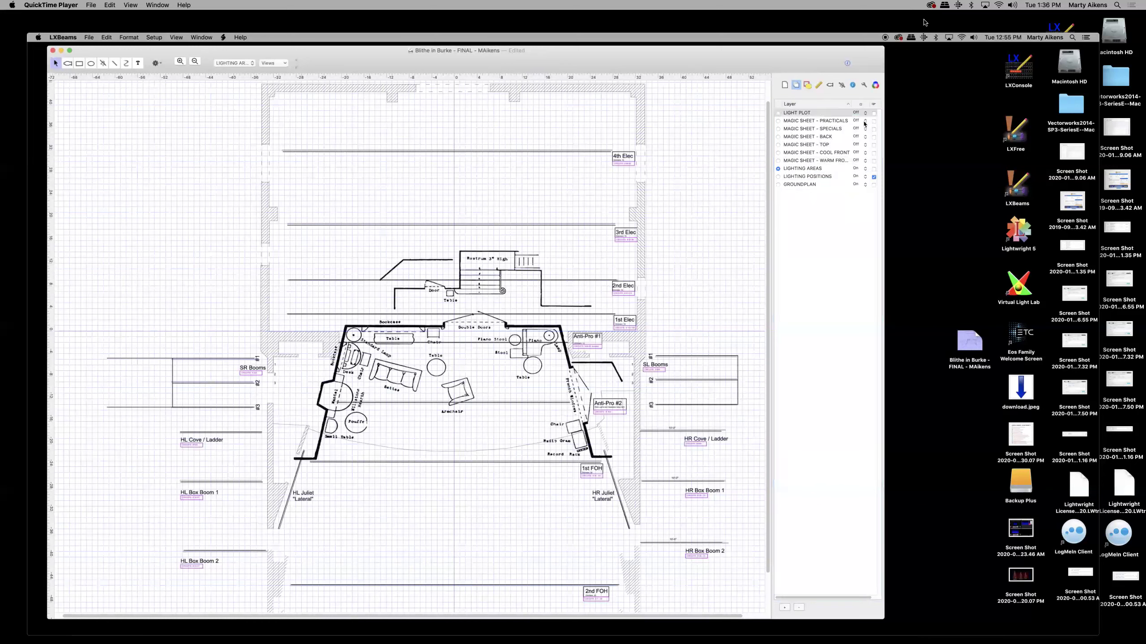
{"action": "left_click", "coordinate": [778, 113]}
{"action": "left_click", "coordinate": [61, 50]}
Restore the 'Blithe in Burke - FULL EXAMPLE' plot window from the Dock
{"action": "mouse_move", "coordinate": [756, 632]}
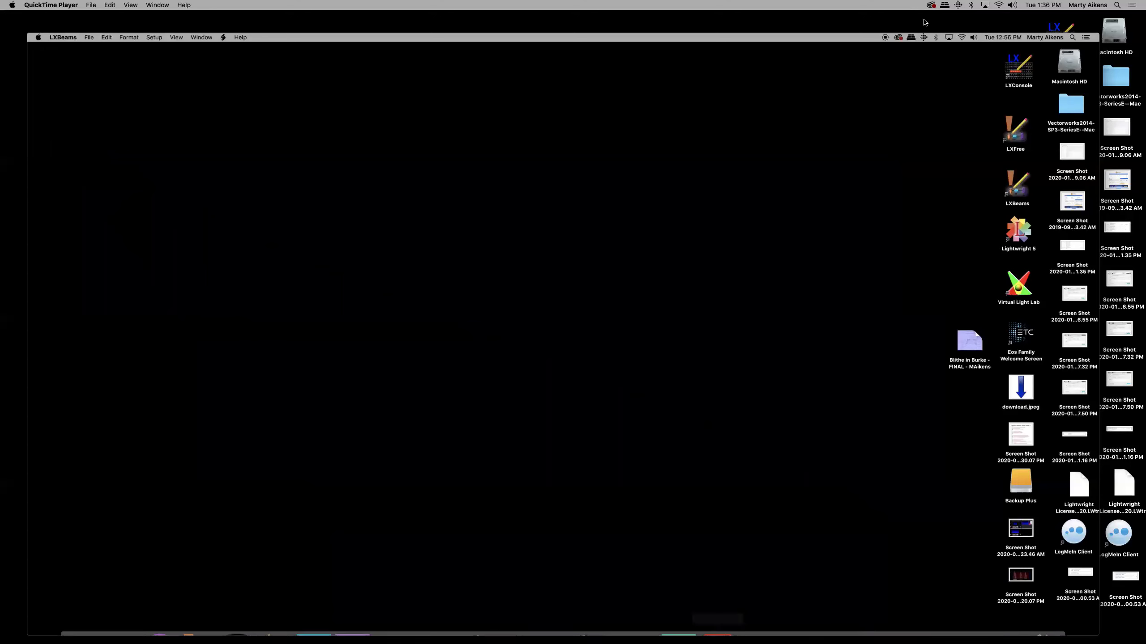
{"action": "left_click", "coordinate": [942, 611]}
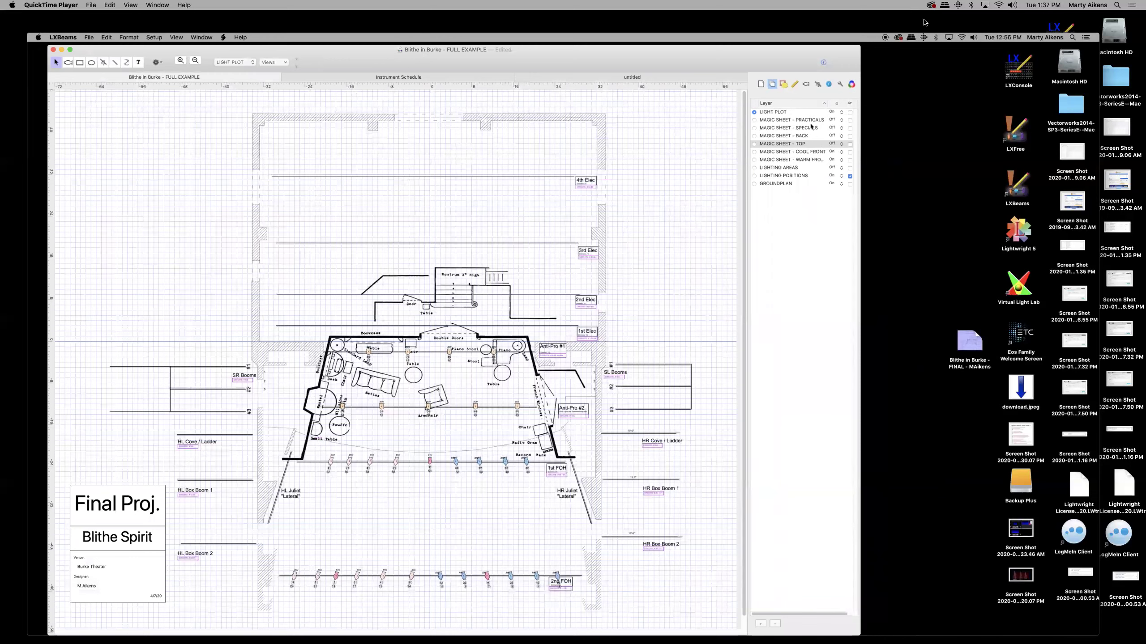
Move to the FULL EXAMPLE plot's Layers panel to work on LIGHTING AREAS
{"action": "mouse_move", "coordinate": [984, 420]}
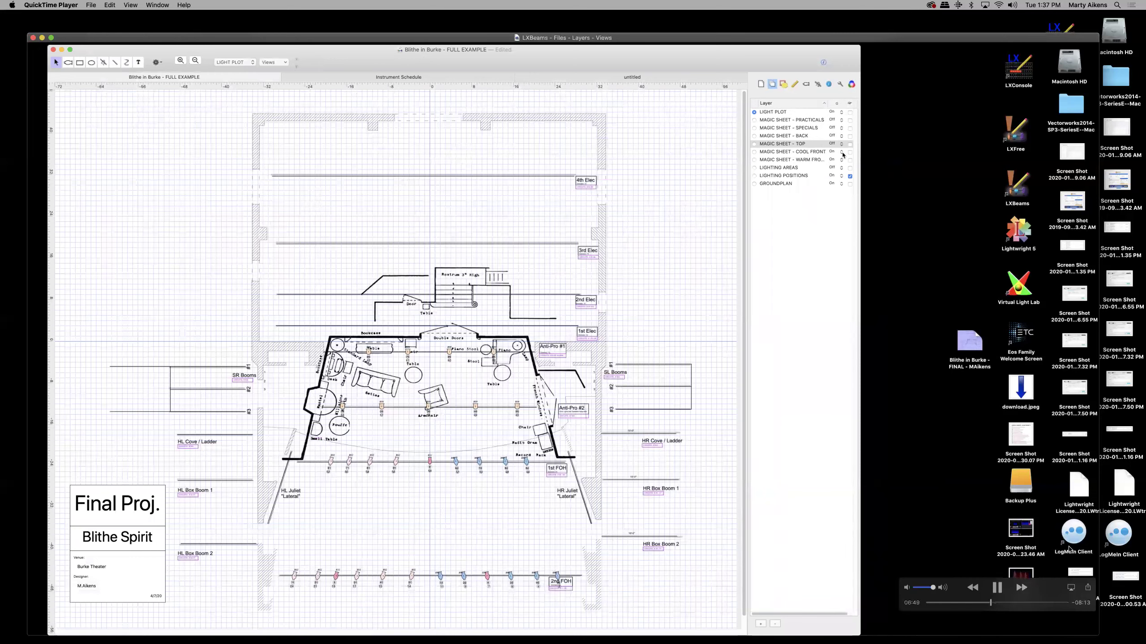